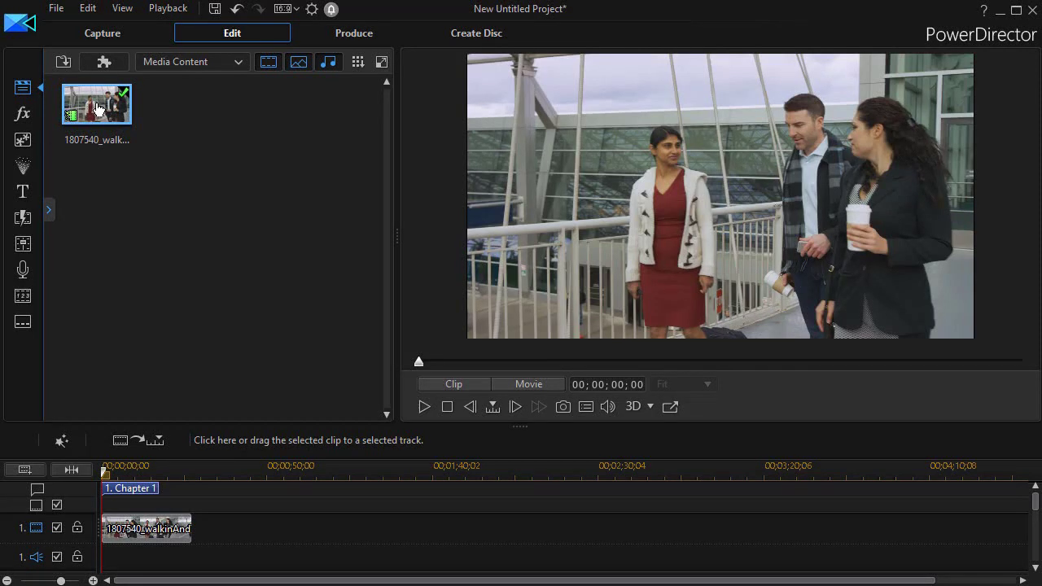
Step: Select the walking clip and apply BCC RGB Pixel Noise from the video effects library
left_click(155, 528)
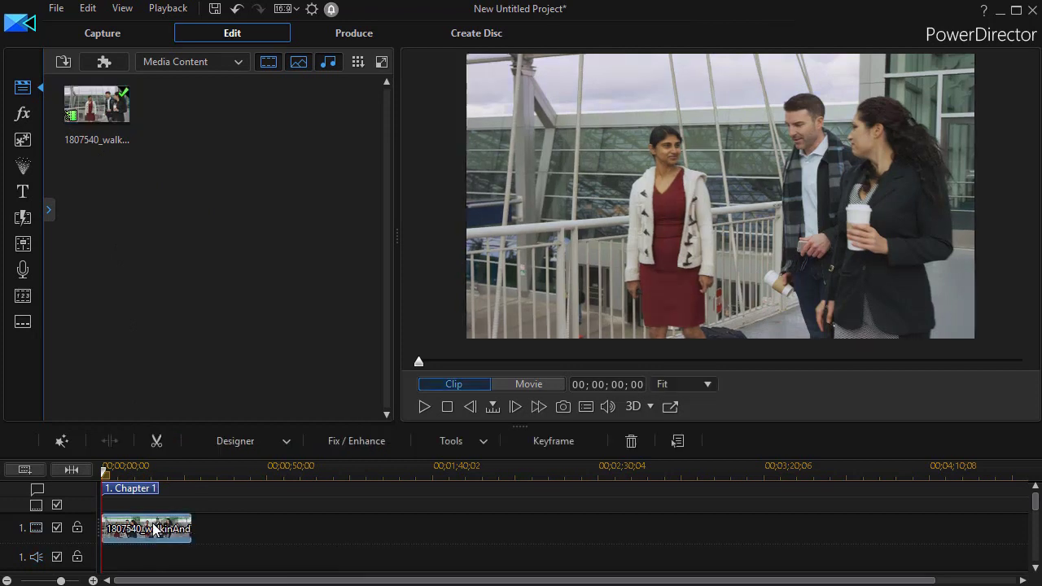
left_click(23, 114)
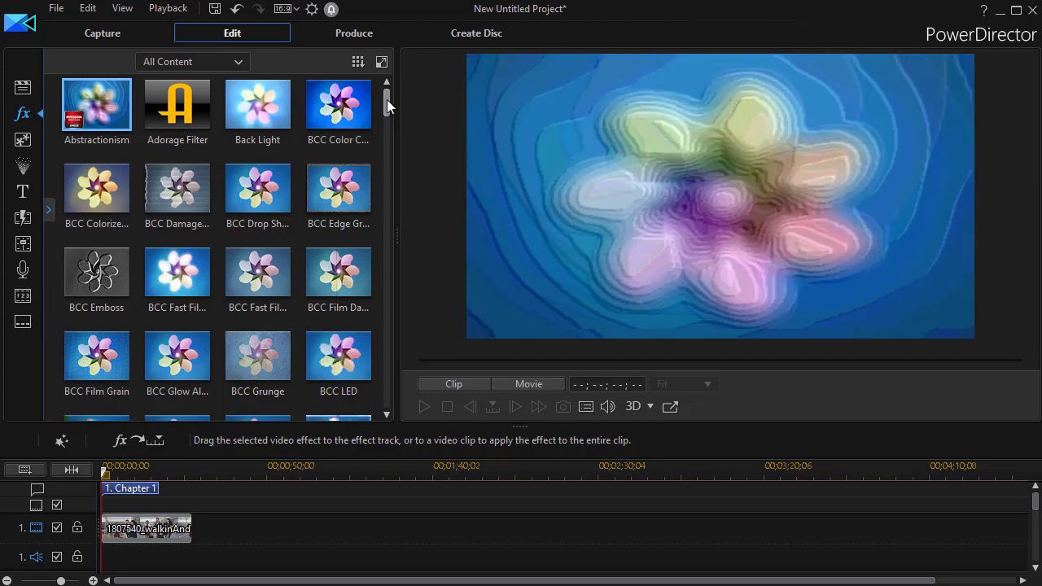
scroll(386, 105, "down", 2)
scroll(383, 111, "down", 2)
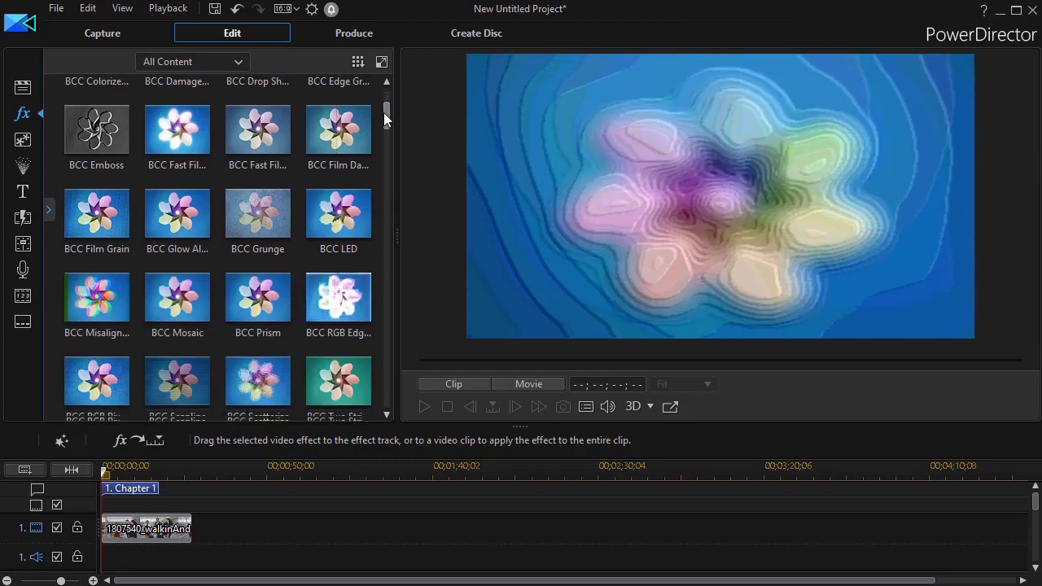
scroll(382, 117, "down", 1)
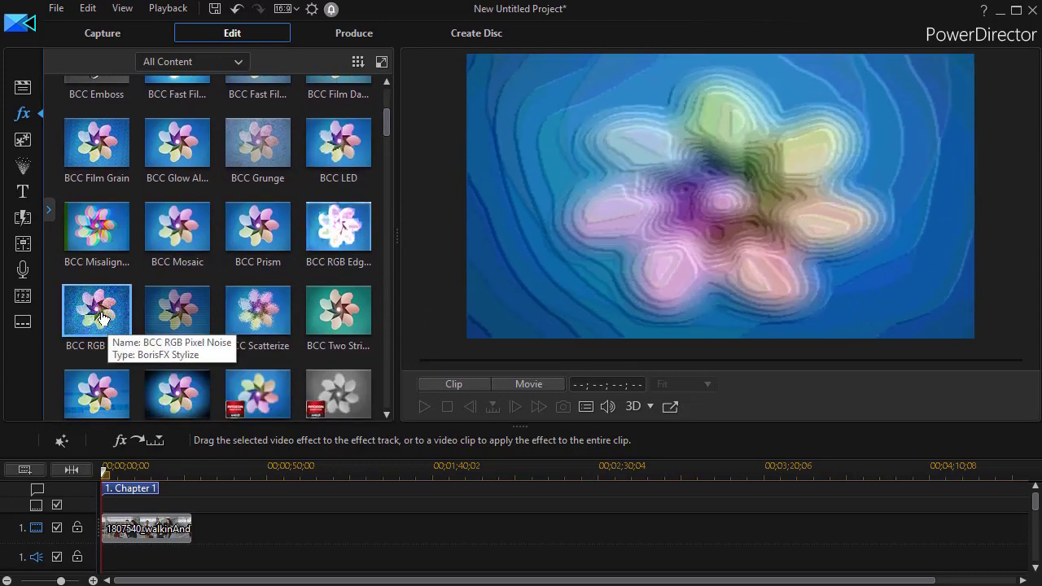
left_click_drag(102, 320, 139, 529)
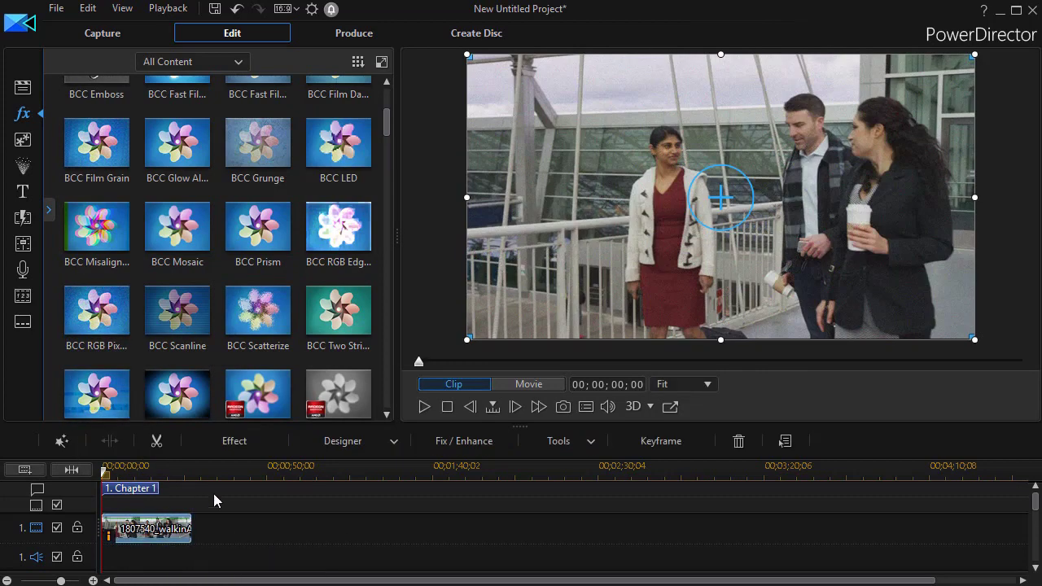
Step: Set the BCC RGB Pixel Noise Percentage to 177 and close the effect settings
left_click(235, 441)
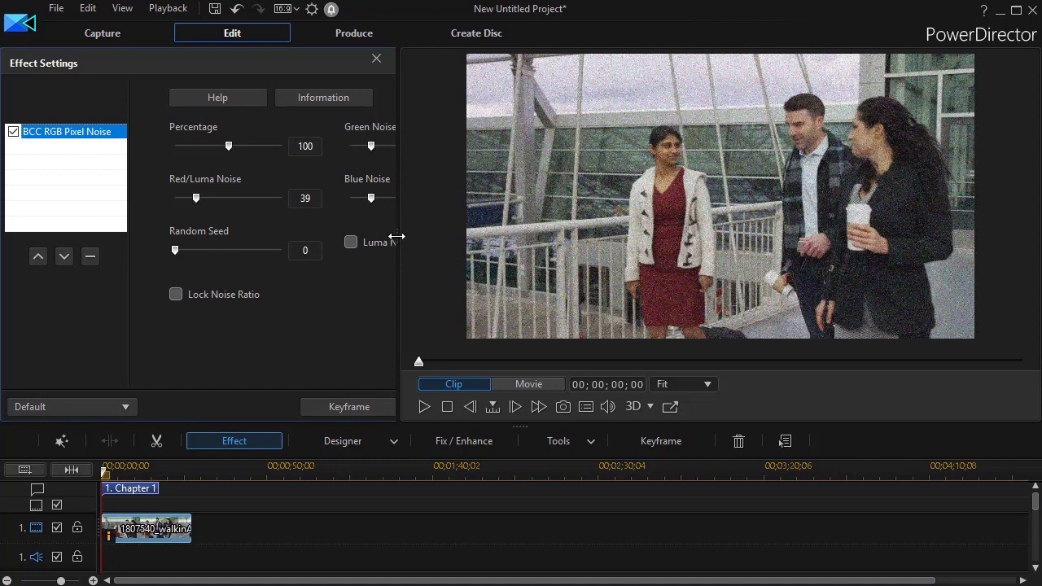
left_click_drag(396, 237, 473, 237)
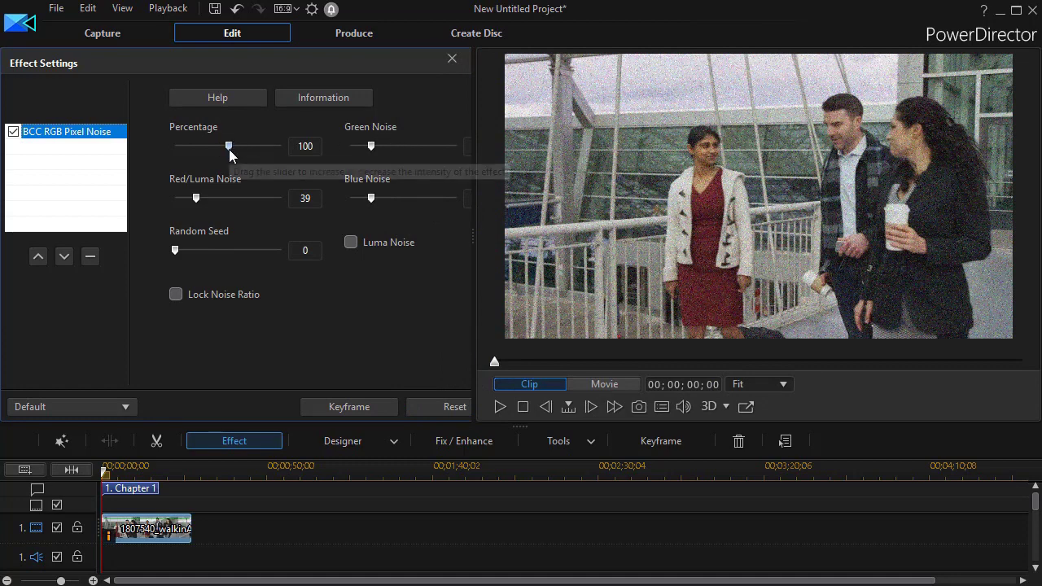
left_click_drag(231, 144, 274, 158)
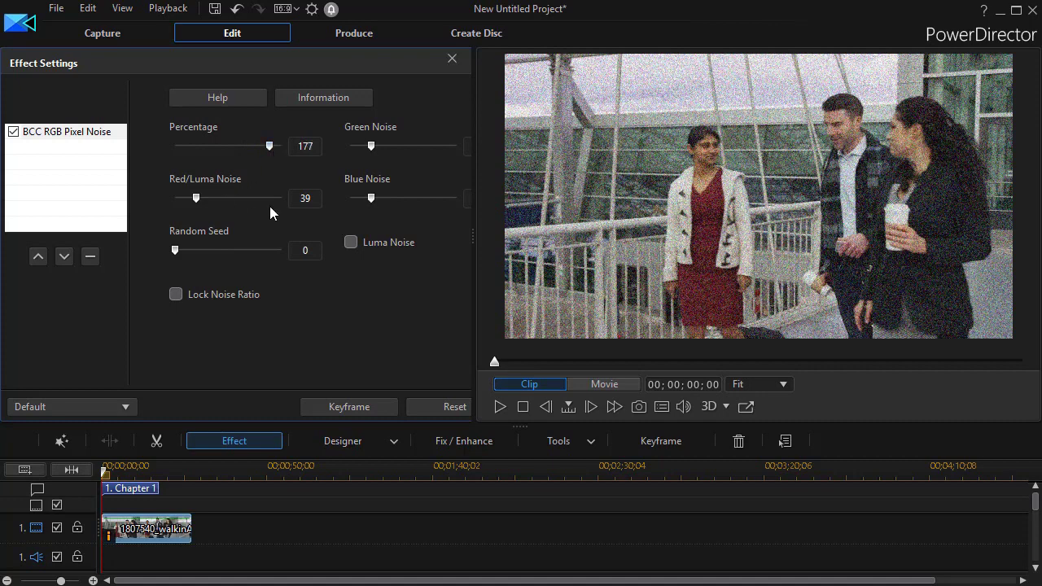
left_click(453, 58)
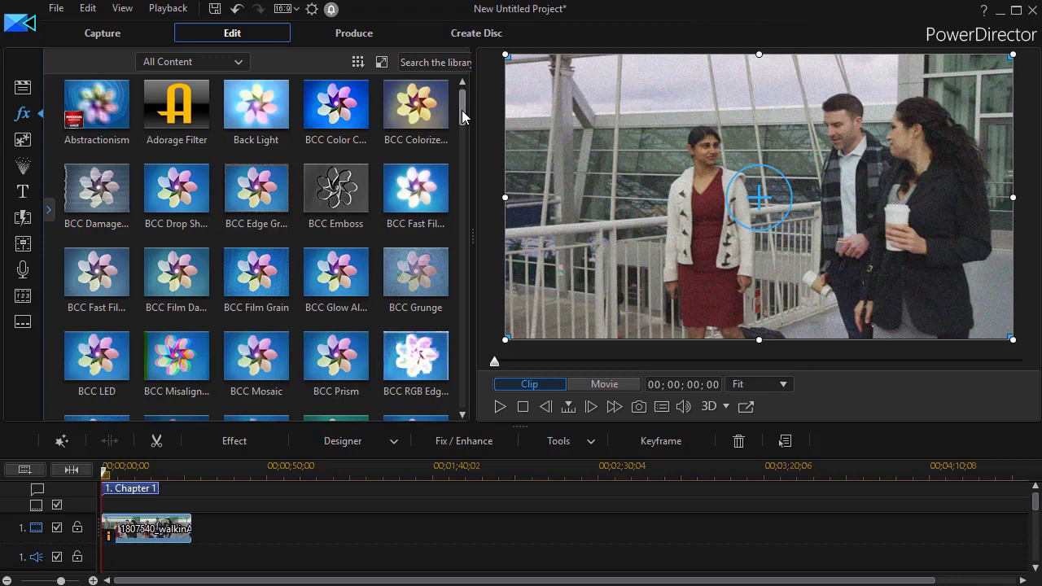
Step: Apply Pen Ink to the walking clip as a second effect and bring up its effect settings
mouse_move(462, 110)
left_mouse_down()
mouse_move(463, 336)
mouse_move(470, 325)
left_mouse_up()
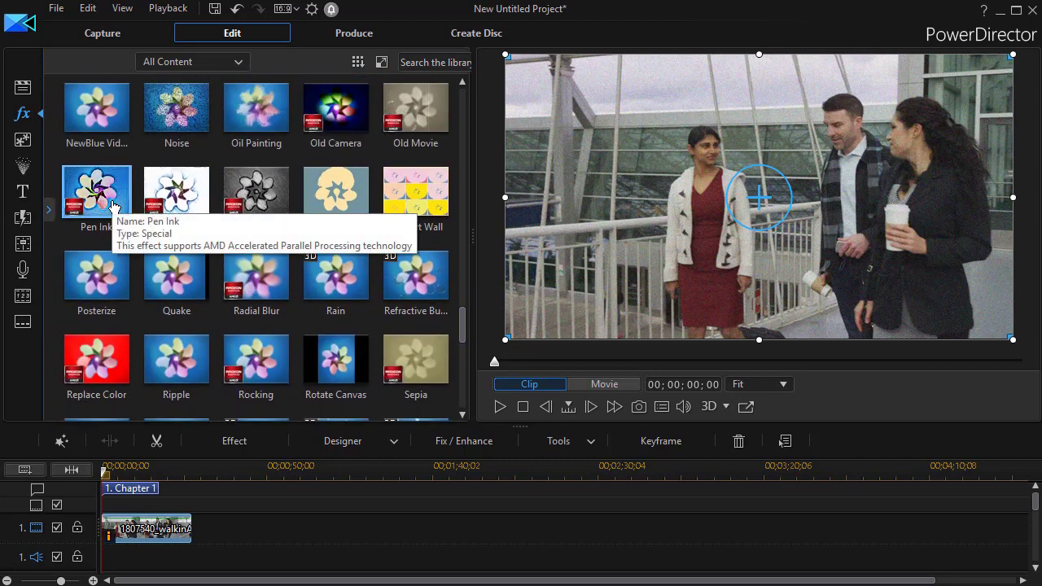
left_click_drag(113, 207, 146, 530)
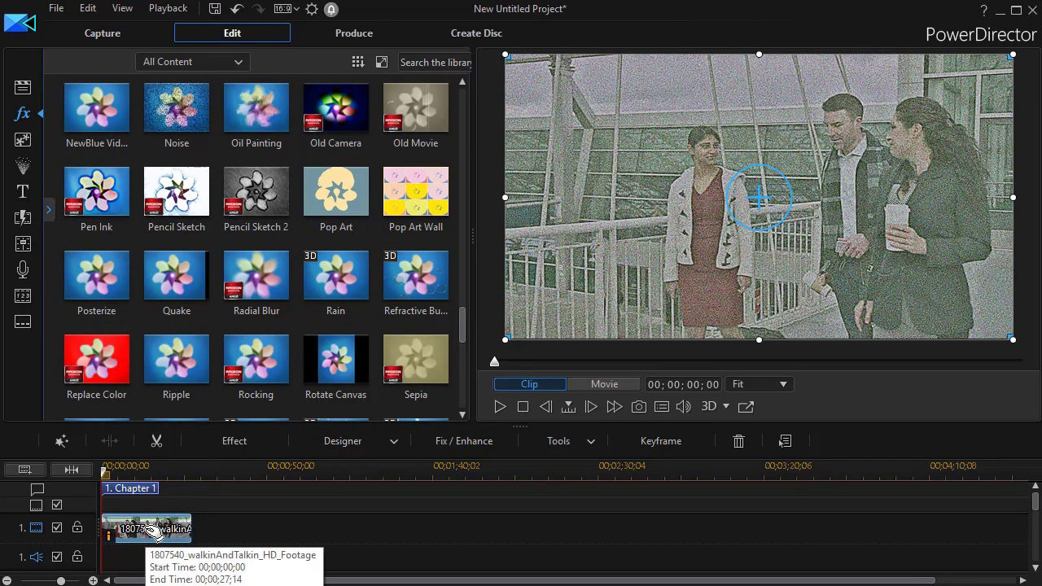
left_click(246, 438)
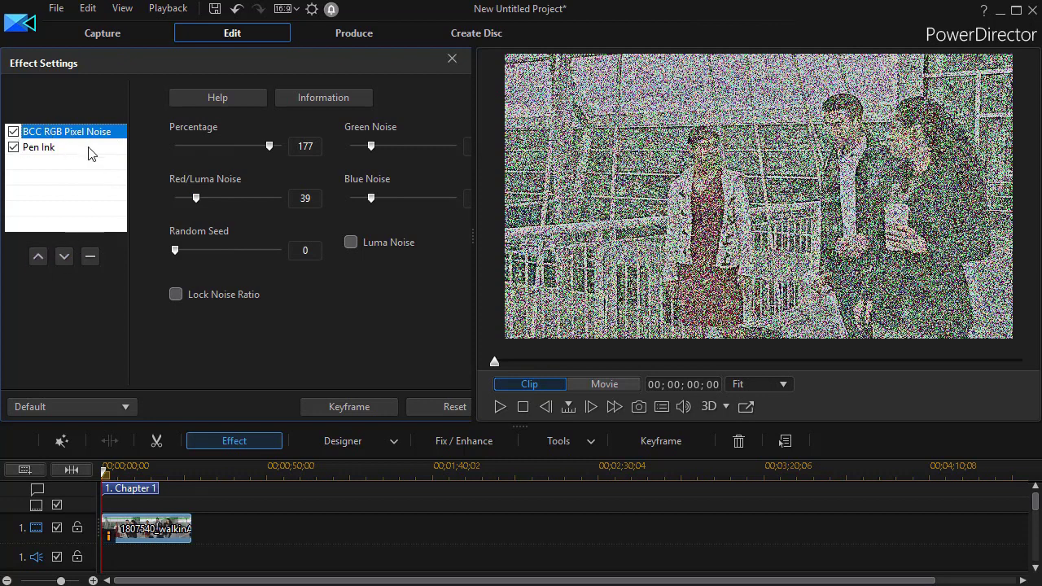
Step: Move BCC RGB Pixel Noise after Pen Ink and set Pen Ink Blackness to 188
left_click(64, 259)
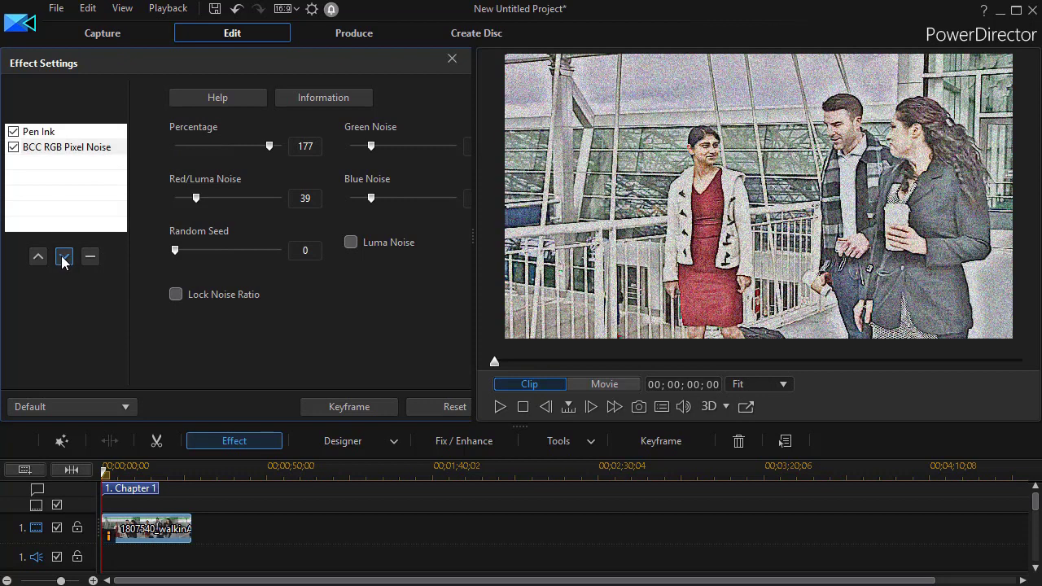
left_click(39, 136)
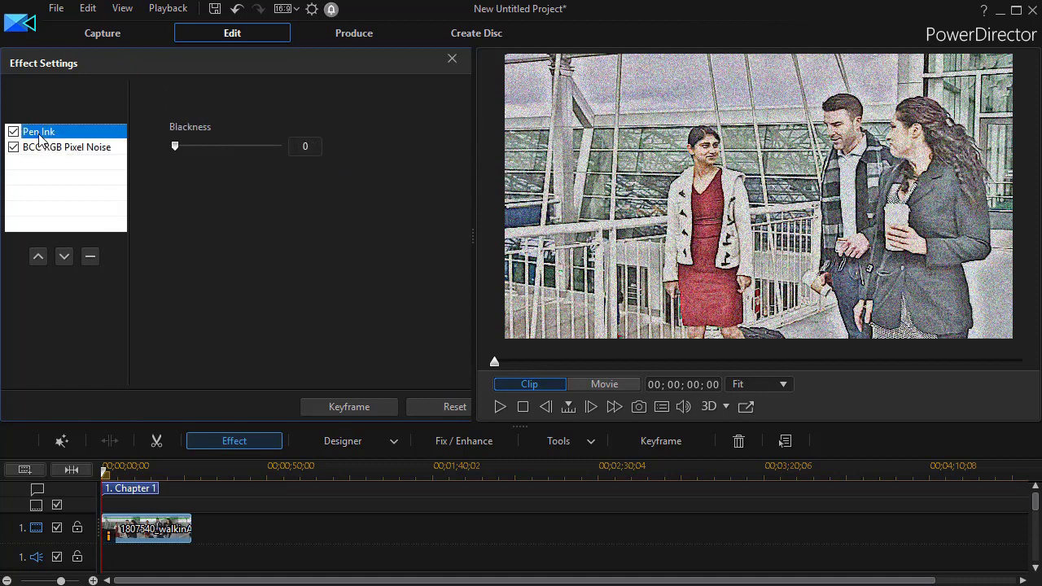
mouse_move(174, 145)
left_mouse_down()
mouse_move(282, 154)
mouse_move(273, 154)
left_mouse_up()
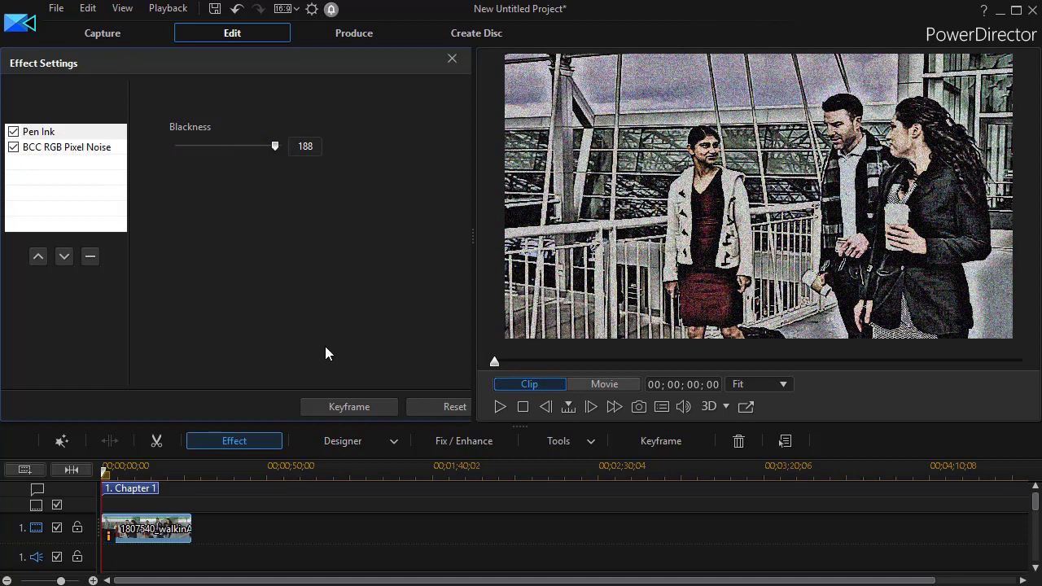
left_click(452, 59)
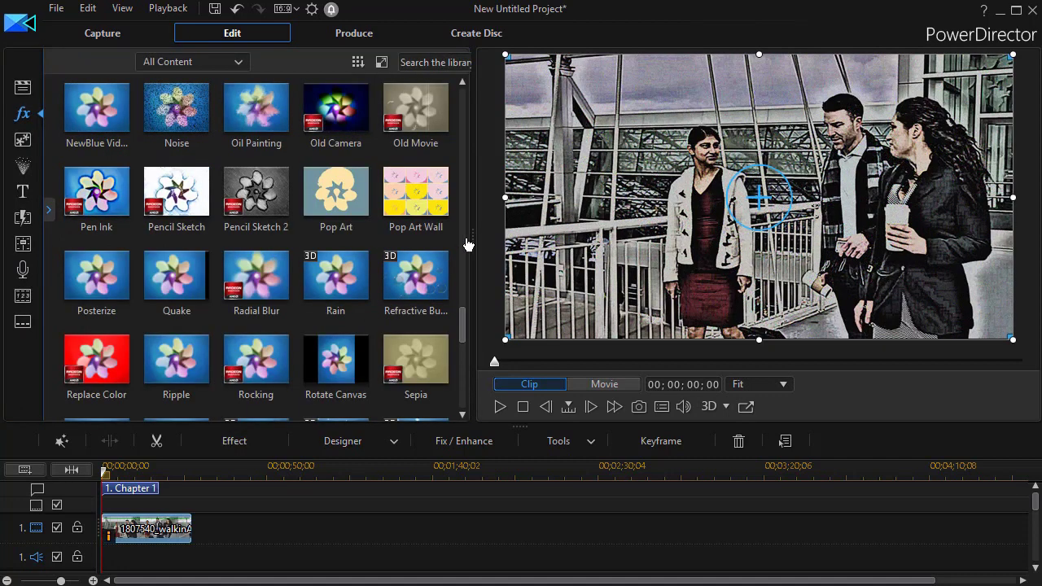
Step: Apply Posterize to the walking clip and lower its Levels to 43
left_click_drag(457, 324, 468, 259)
scroll(468, 259, "down", 1)
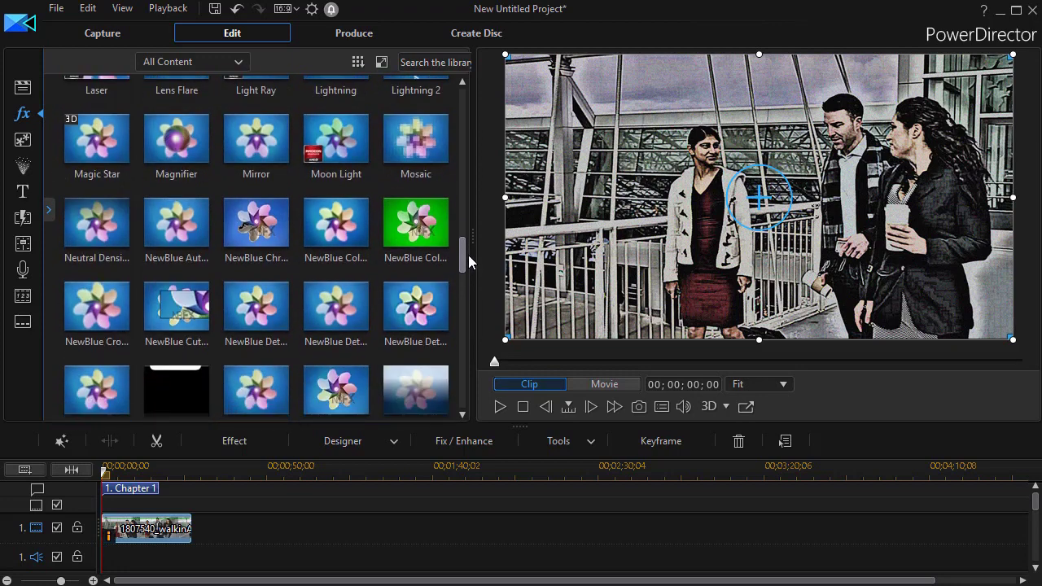
scroll(468, 254, "down", 3)
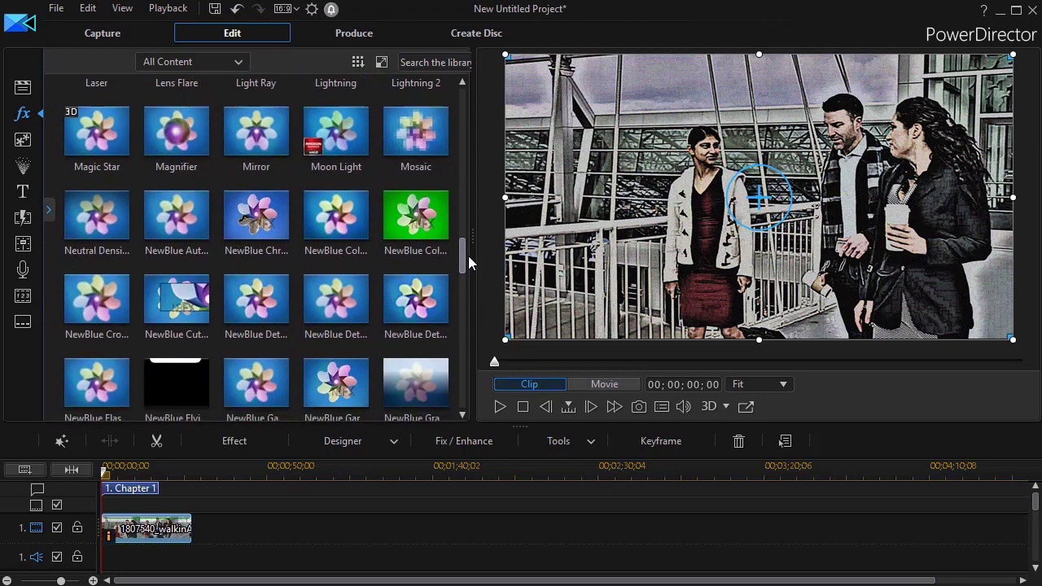
scroll(477, 326, "down", 10)
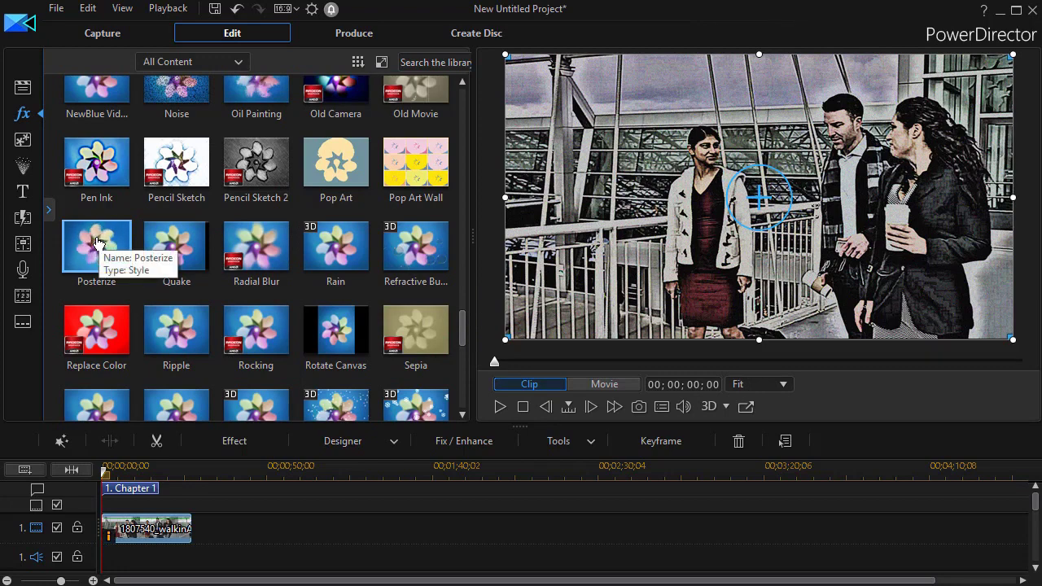
left_click_drag(96, 241, 140, 539)
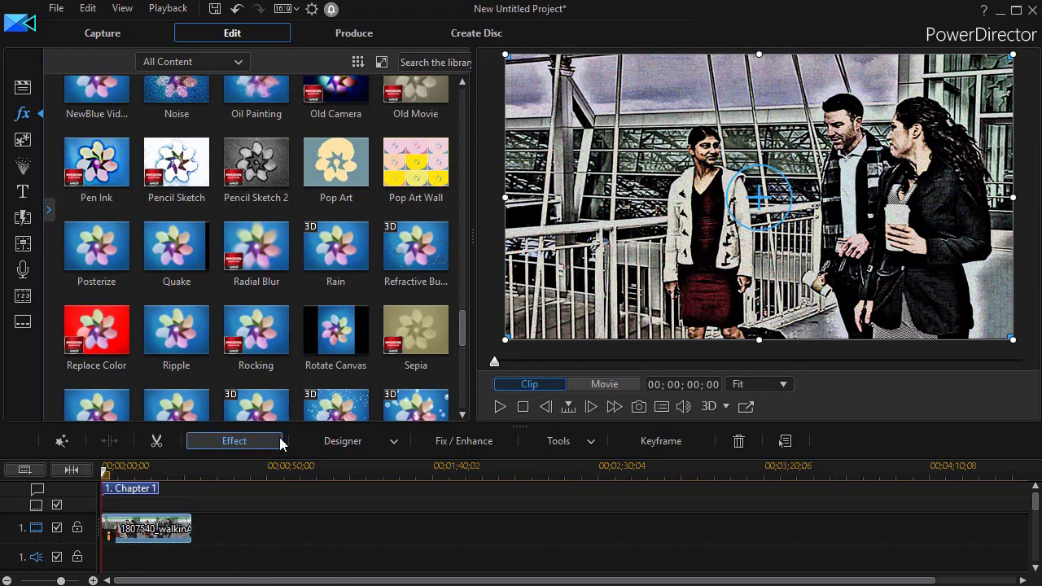
left_click(248, 439)
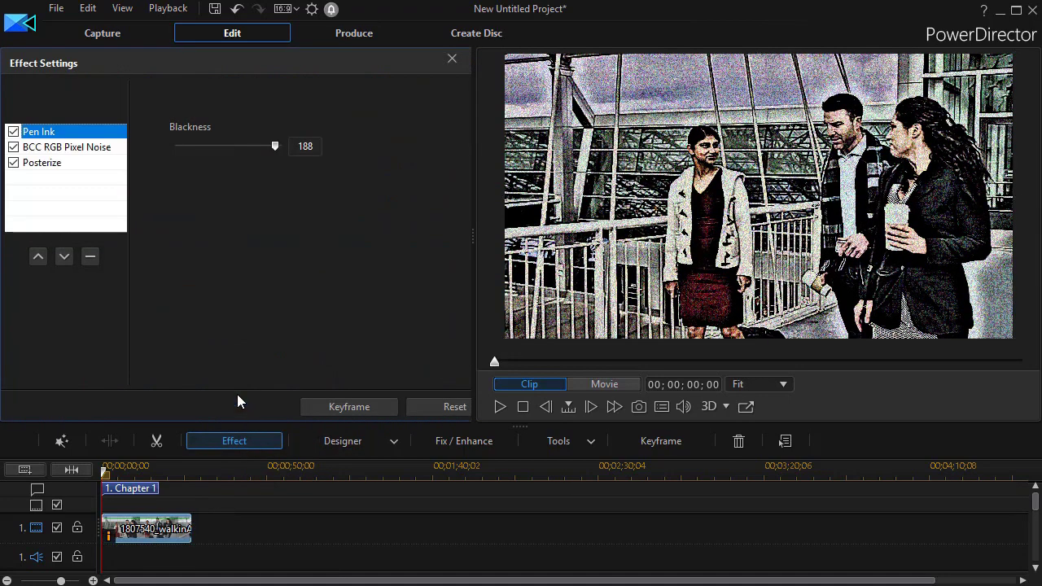
left_click(50, 166)
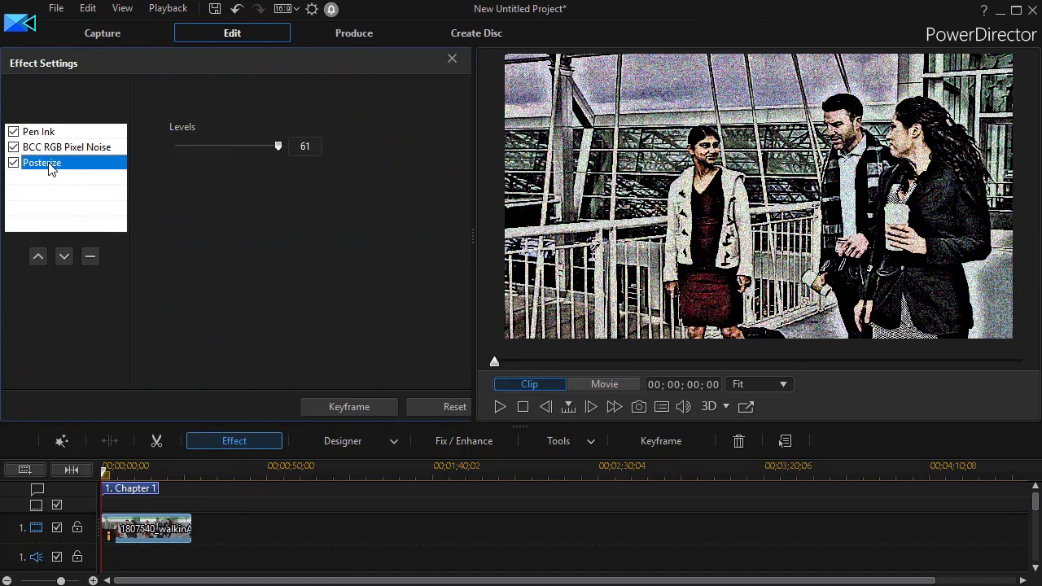
left_click(277, 147)
left_click_drag(277, 148, 227, 147)
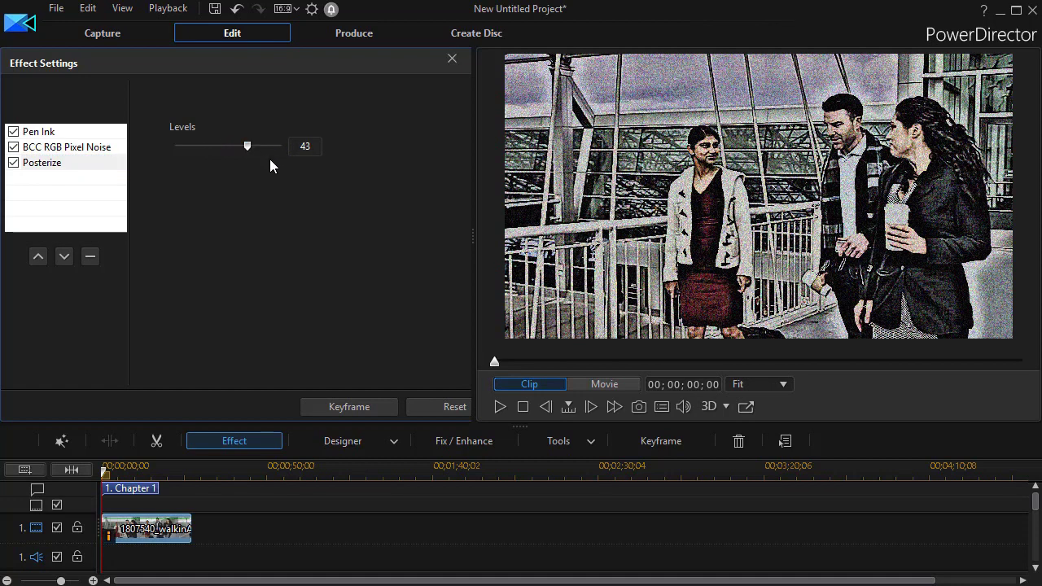
Step: Remove Posterize from the clip's effect list and close the effect settings
left_click(51, 166)
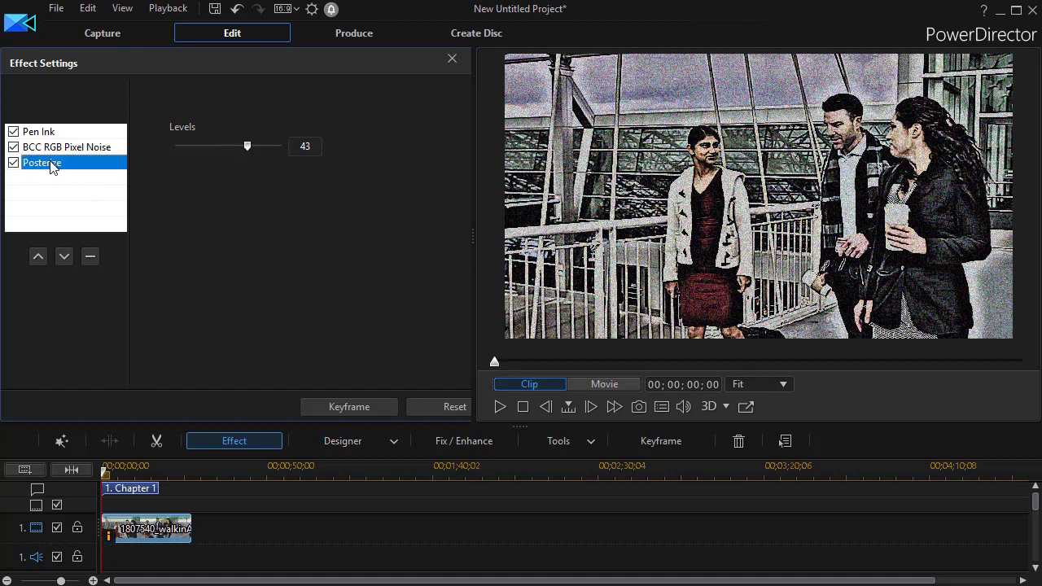
left_click(90, 257)
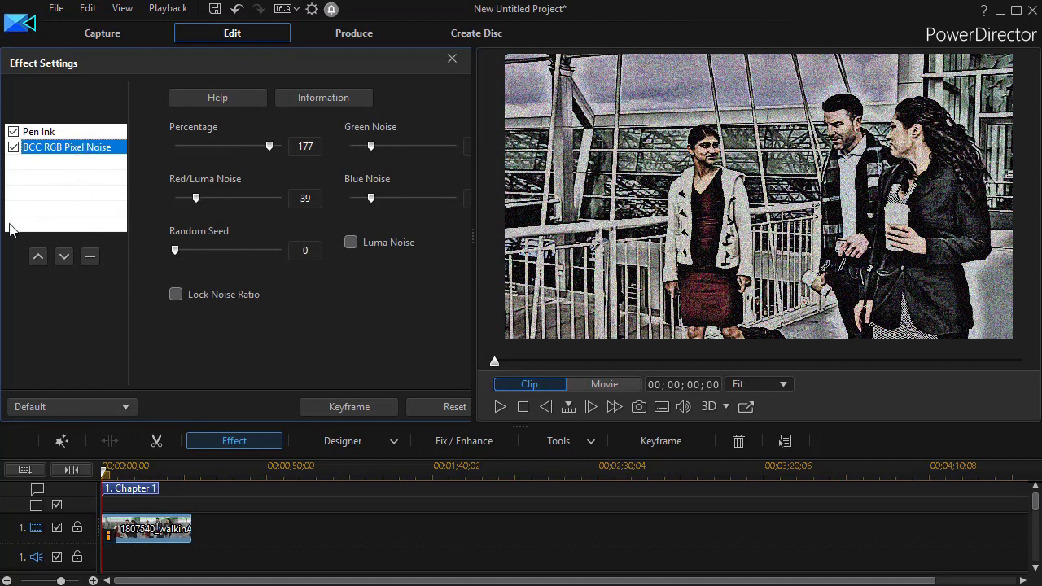
left_click(453, 65)
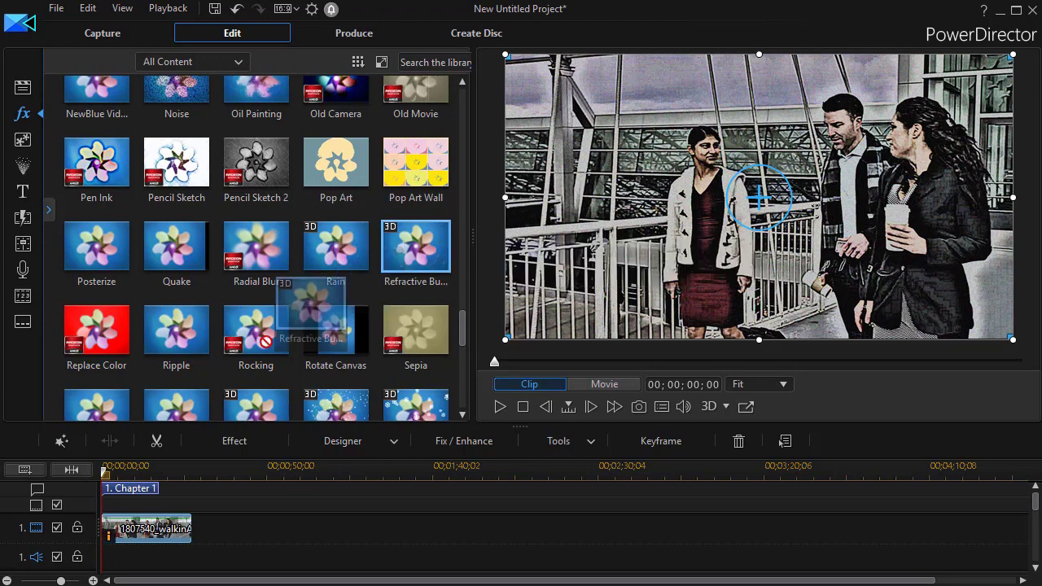
Step: Apply Refractive Bubble to the walking clip and adjust its smallest bubble size
left_click_drag(265, 340, 151, 533)
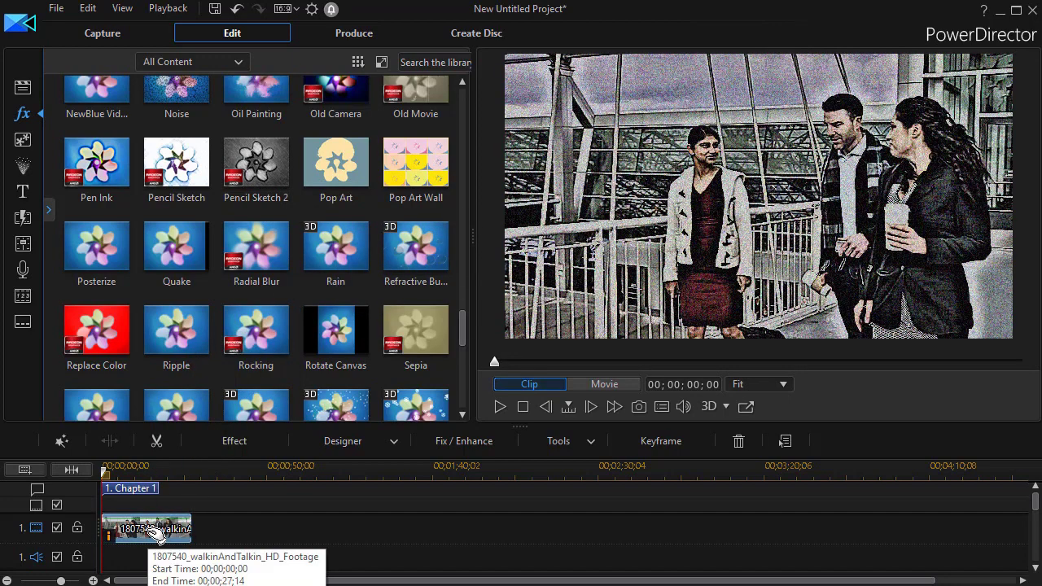
left_click(246, 440)
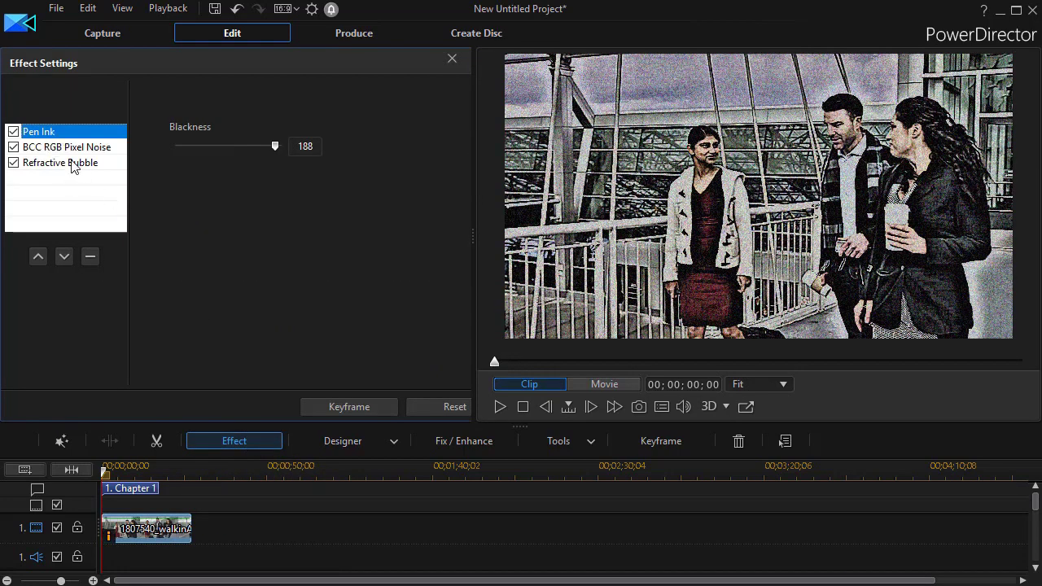
left_click(72, 164)
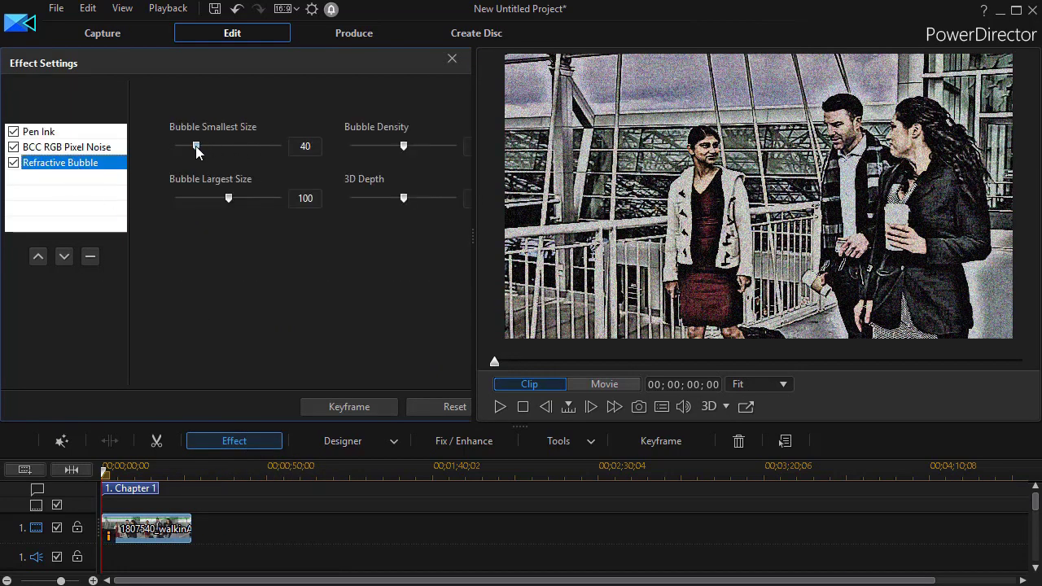
left_click_drag(196, 148, 234, 153)
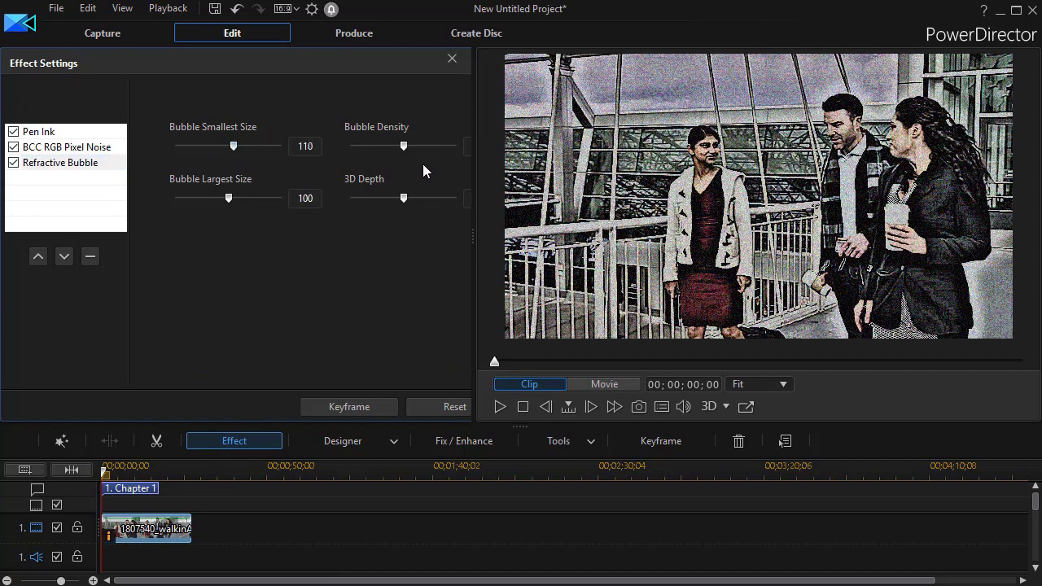
Step: Remove Refractive Bubble from the clip and close the effect settings
left_click(36, 163)
left_click(92, 257)
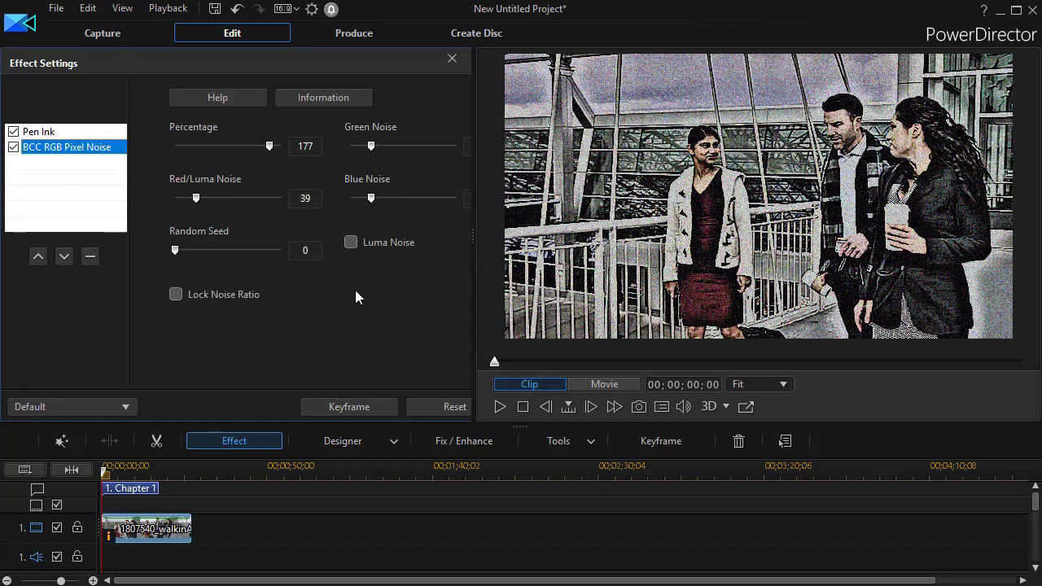
left_click(453, 60)
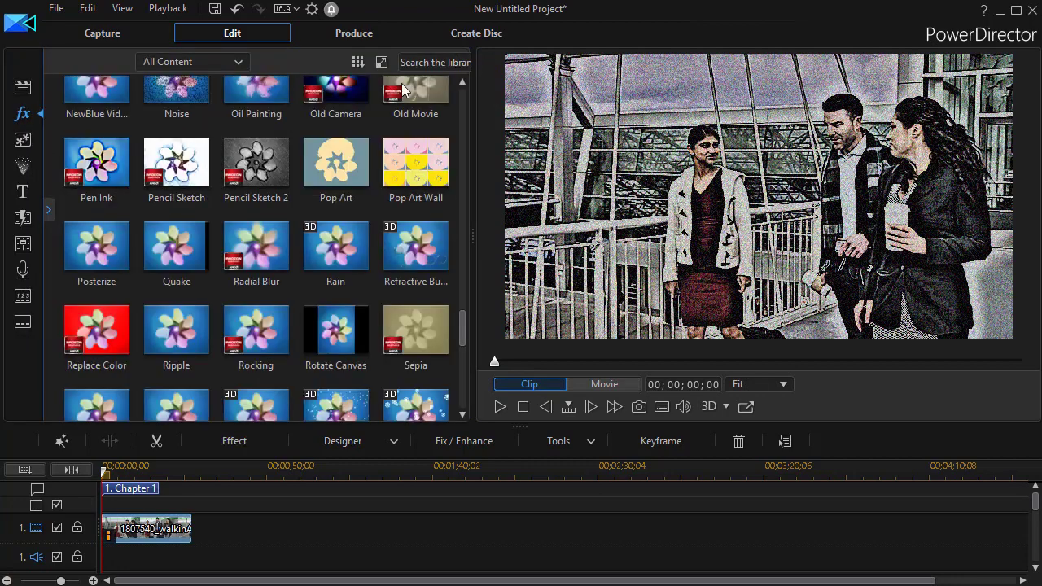
Step: Show the imported media, preview the movie near 8 seconds, and drop a walking clip copy on another track
left_click_drag(462, 340, 458, 223)
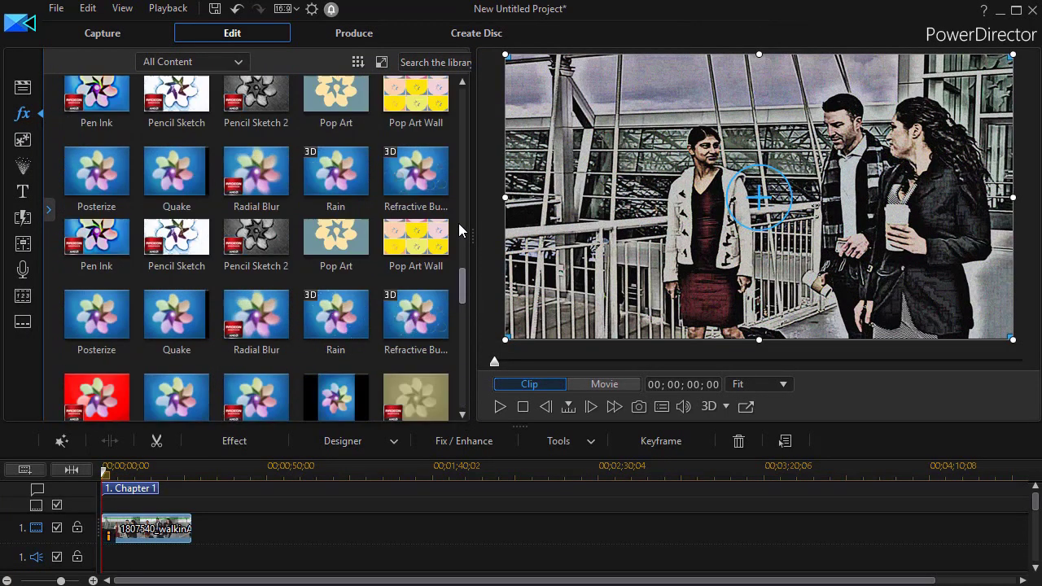
left_click(21, 92)
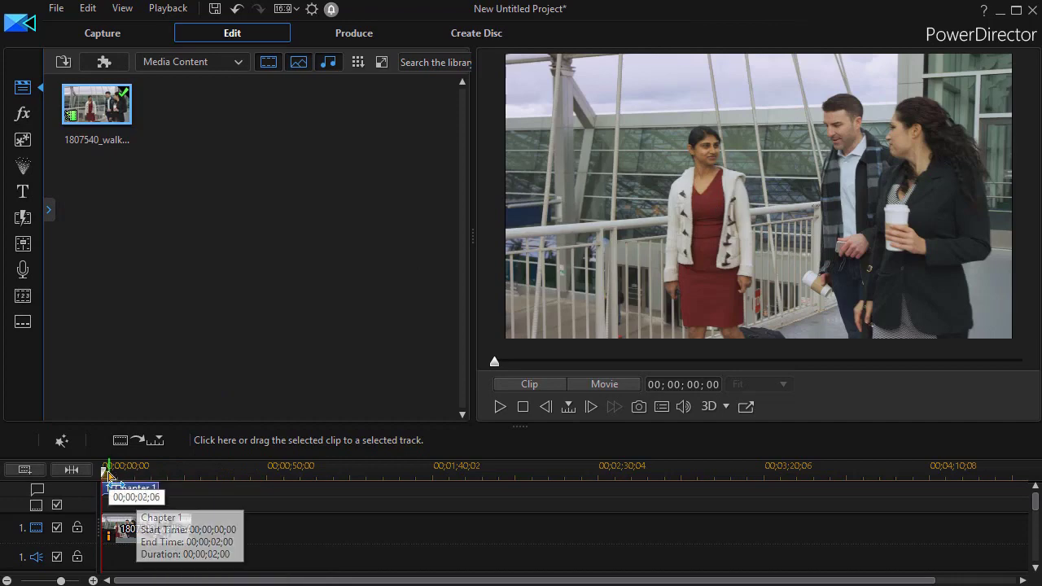
left_click(114, 474)
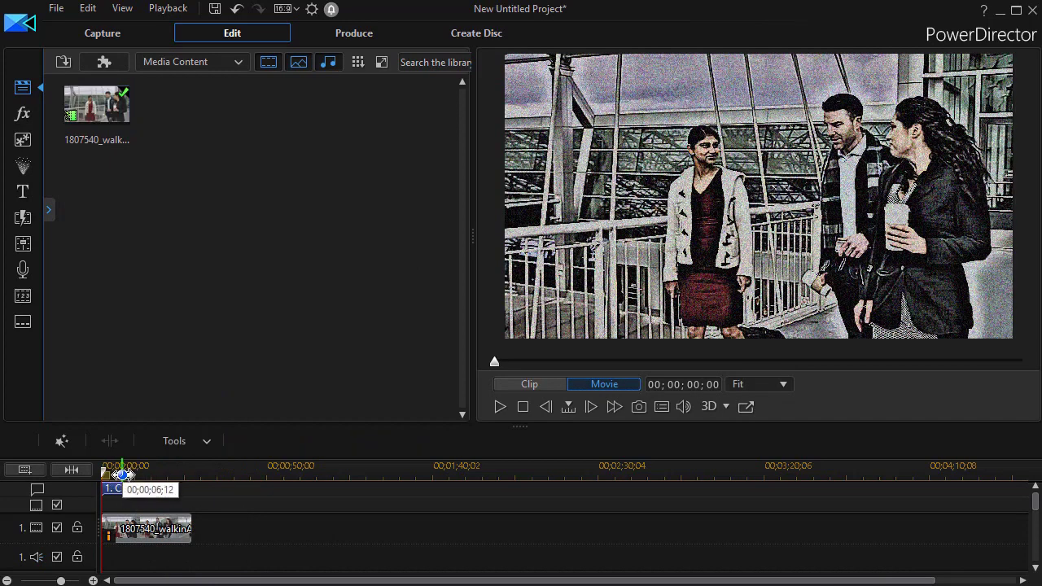
left_click_drag(122, 474, 131, 474)
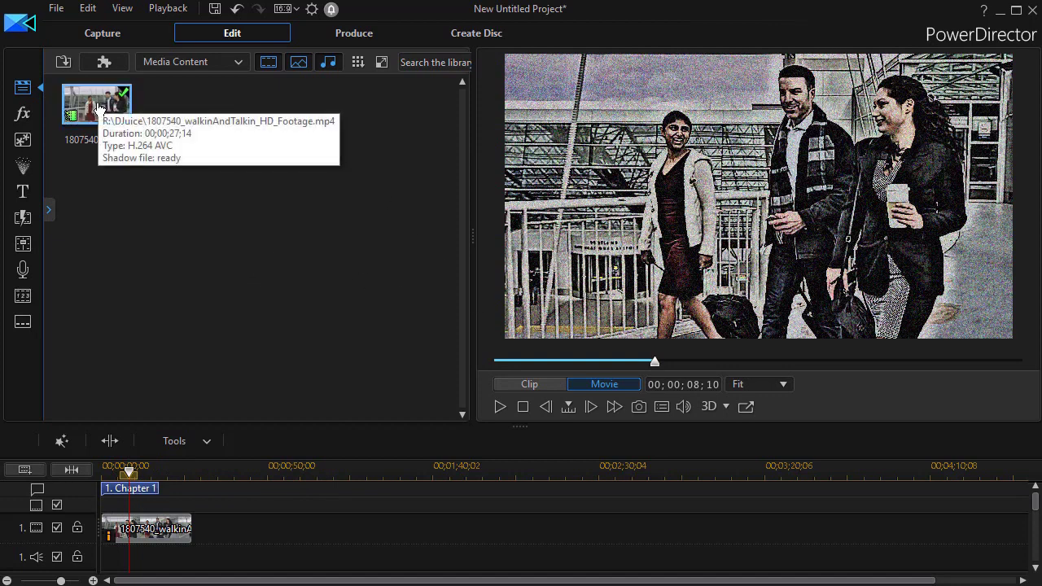
left_click_drag(97, 106, 85, 535)
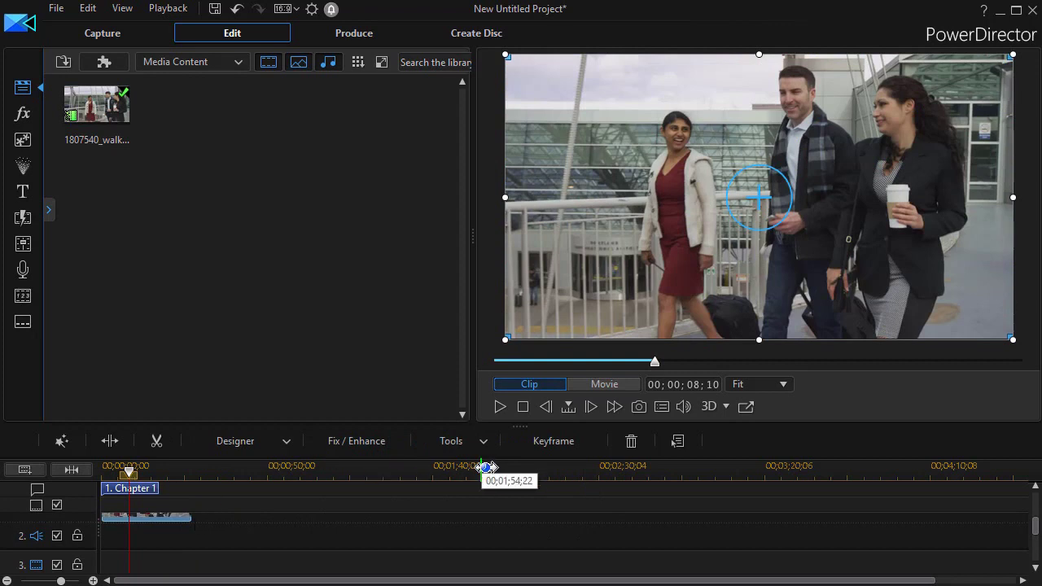
Step: Open the walking clip copy on the second video track in PiP Designer
left_click_drag(1036, 533, 1037, 522)
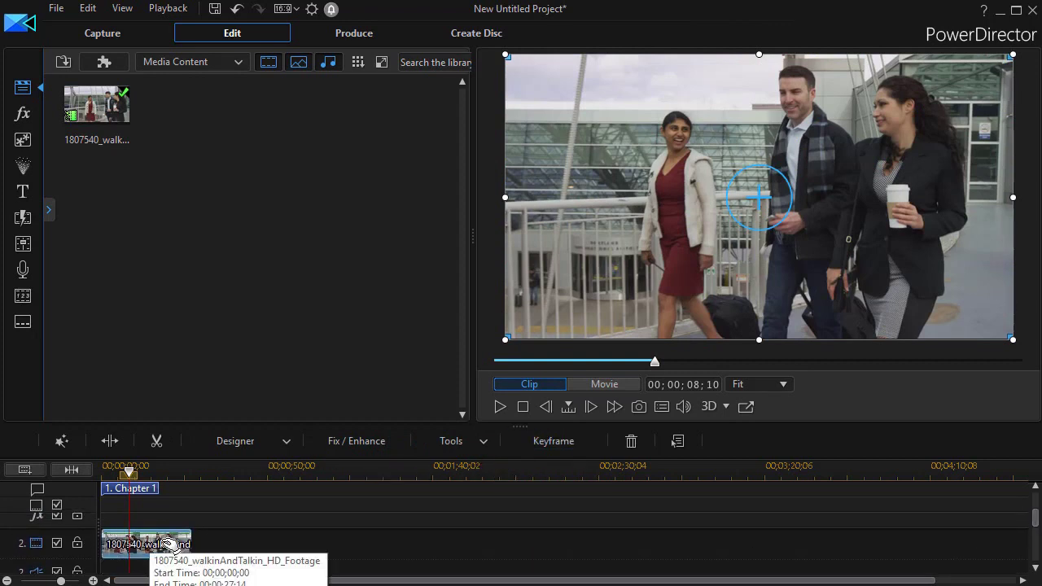
scroll(163, 544, "down", 1)
double_click(163, 539)
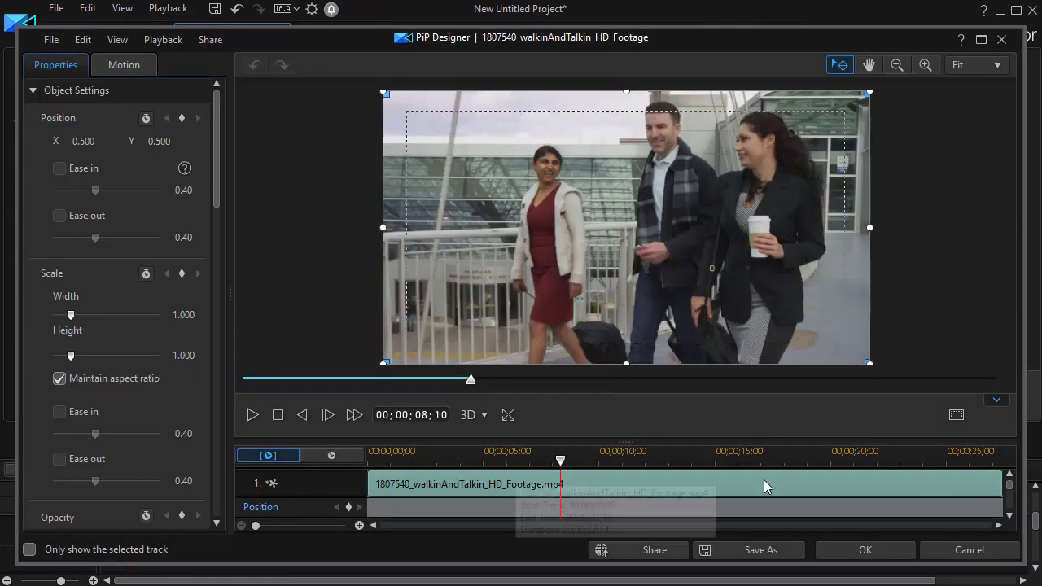
Step: Keyframe the copy's opacity at 0% at 00;00, then move the playhead to 6 seconds
left_click_drag(1013, 486, 1013, 501)
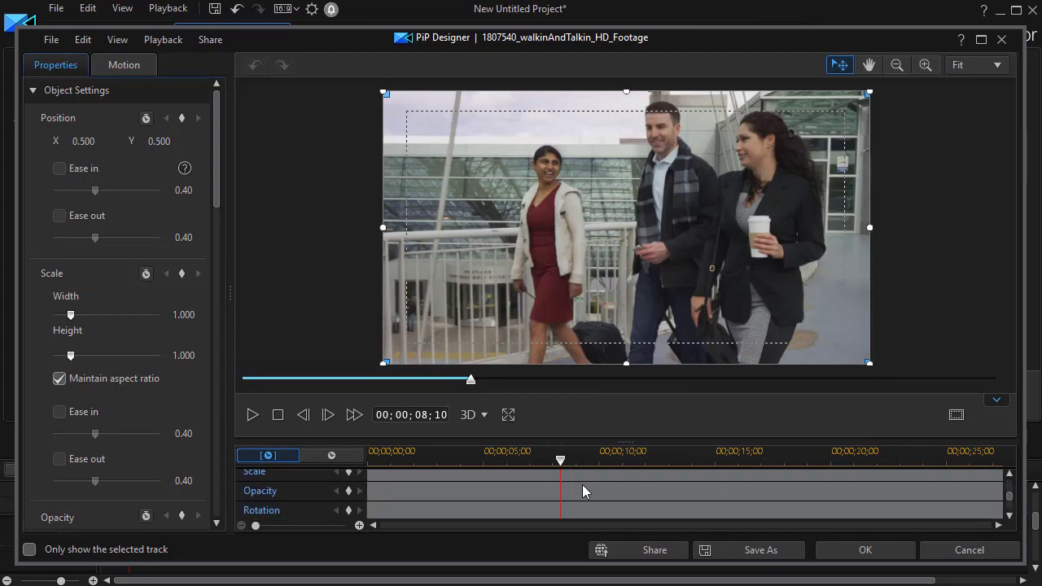
left_click_drag(561, 462, 345, 471)
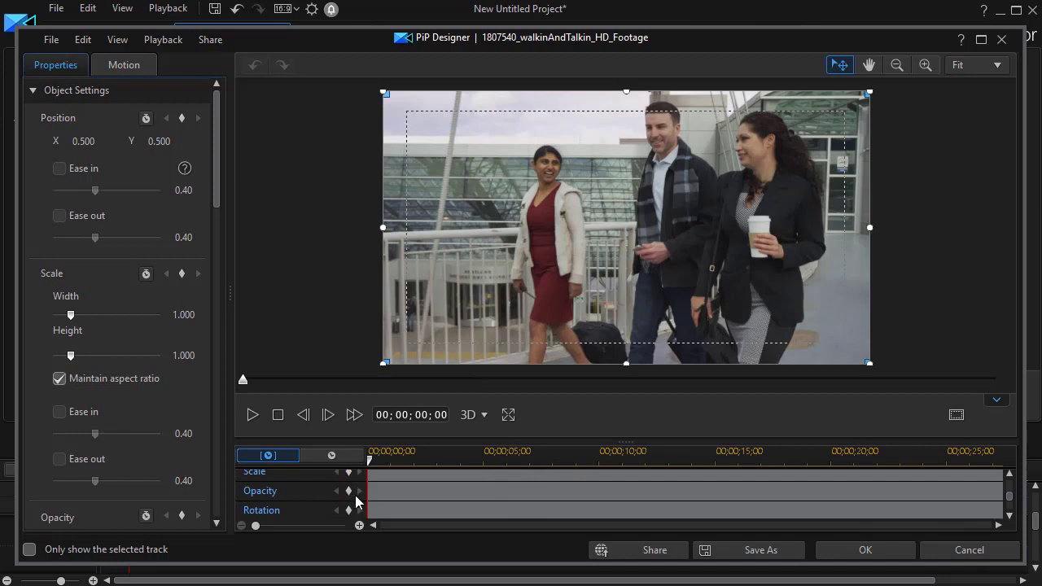
left_click(348, 491)
left_click(350, 492)
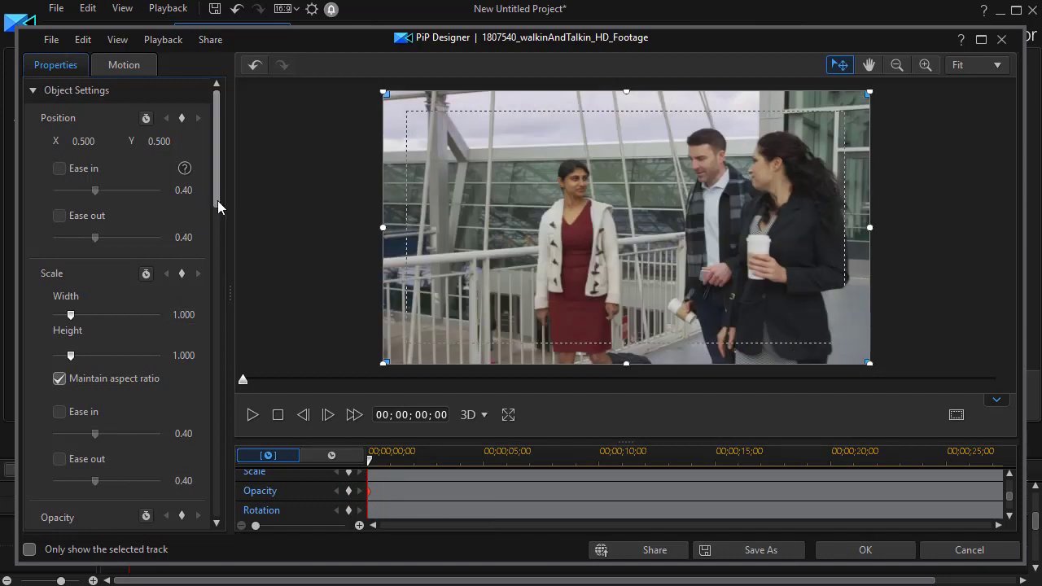
left_click_drag(217, 202, 217, 217)
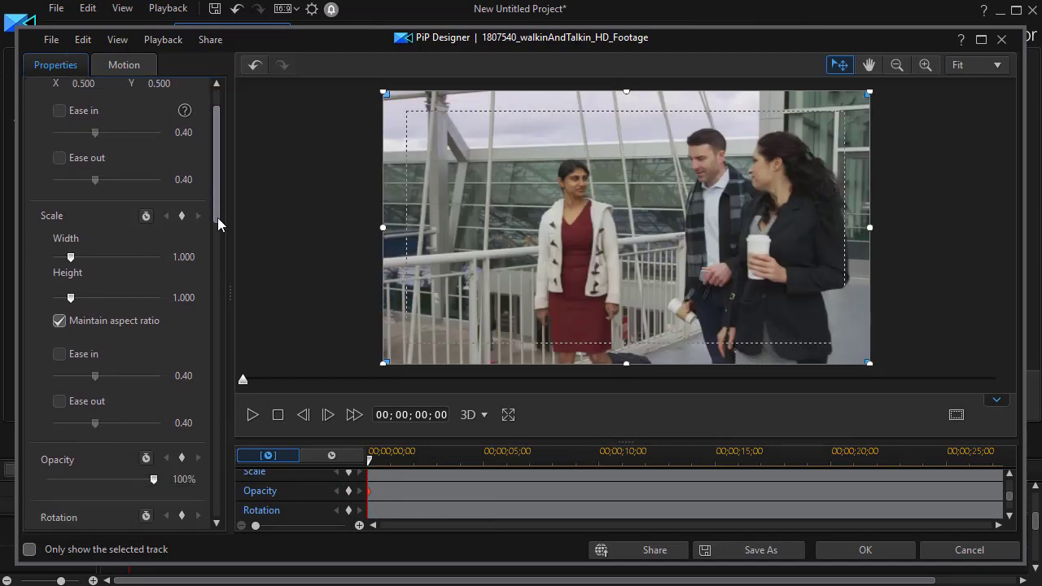
left_click_drag(153, 479, 122, 480)
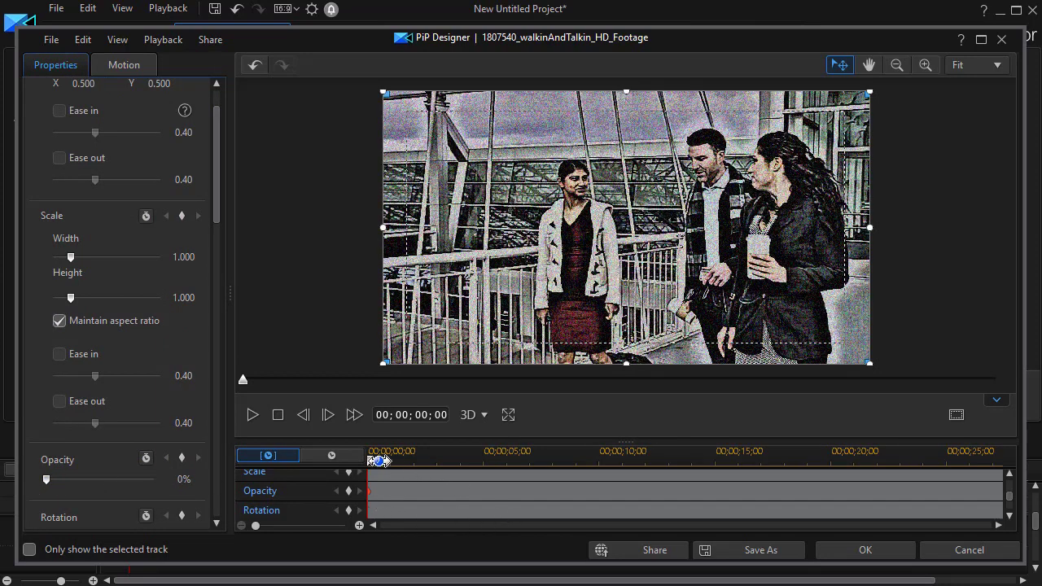
left_click_drag(370, 461, 509, 475)
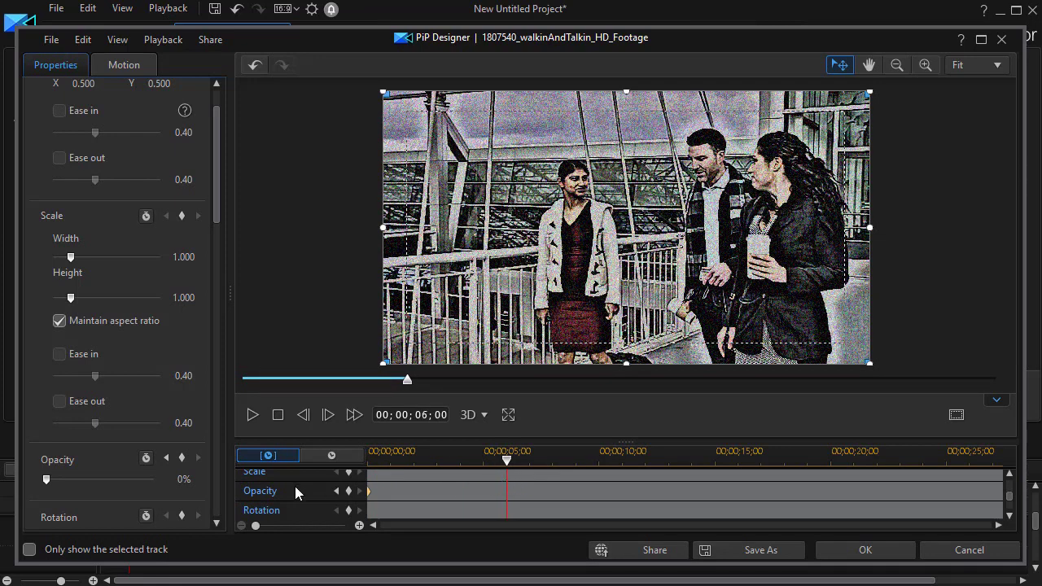
Step: Hold 0% opacity with a keyframe at 6 seconds, ramp to 100% by about 8 seconds, and apply
left_click(350, 490)
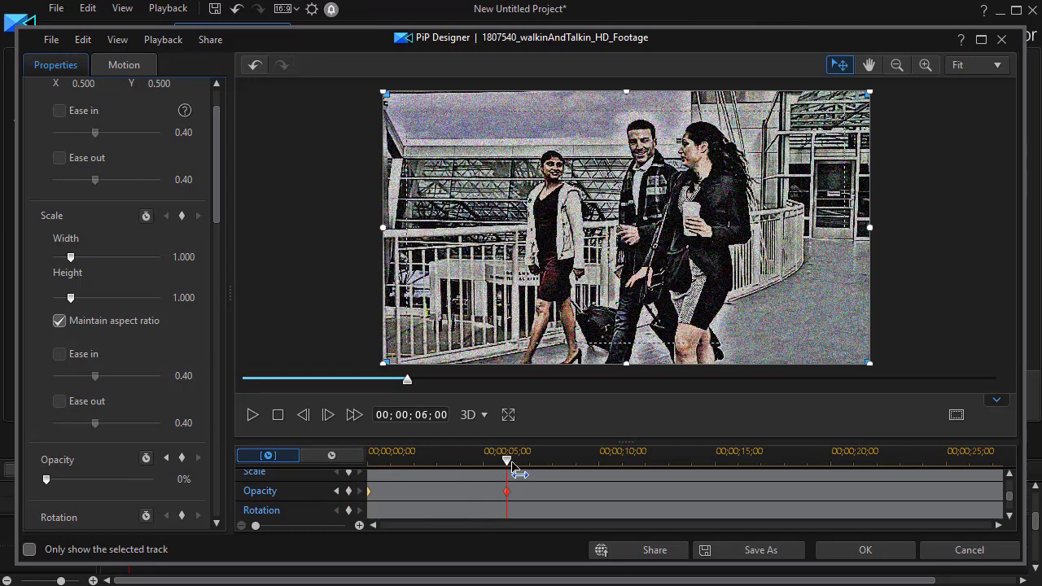
left_click_drag(516, 462, 553, 486)
left_click_drag(47, 479, 175, 484)
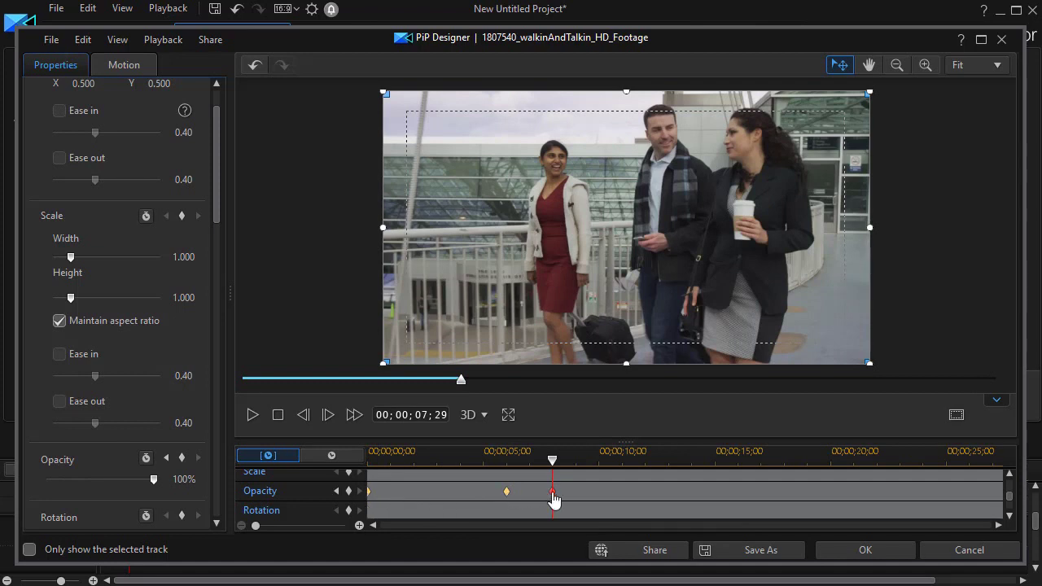
left_click(860, 558)
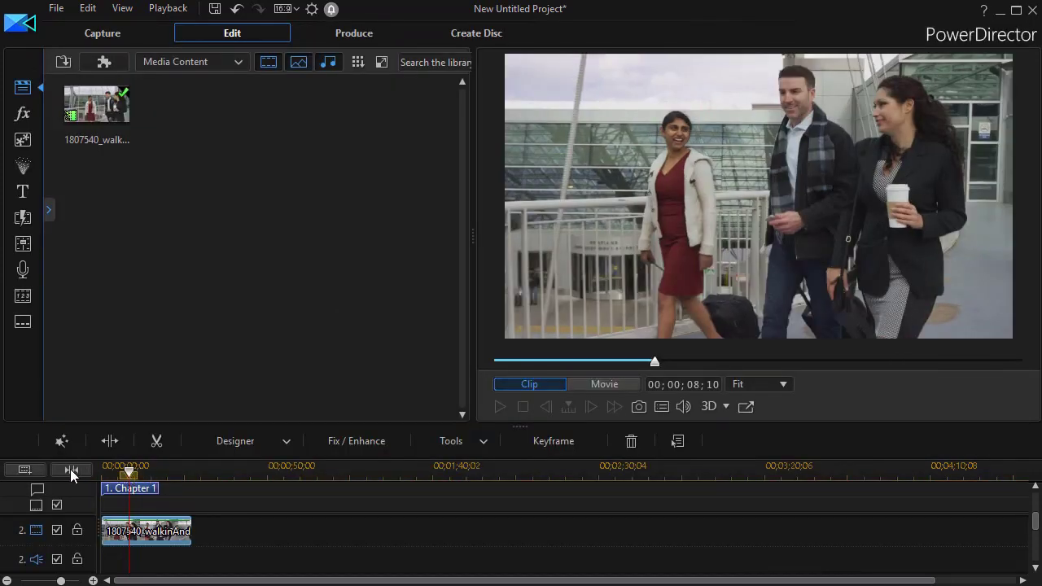
left_click(70, 469)
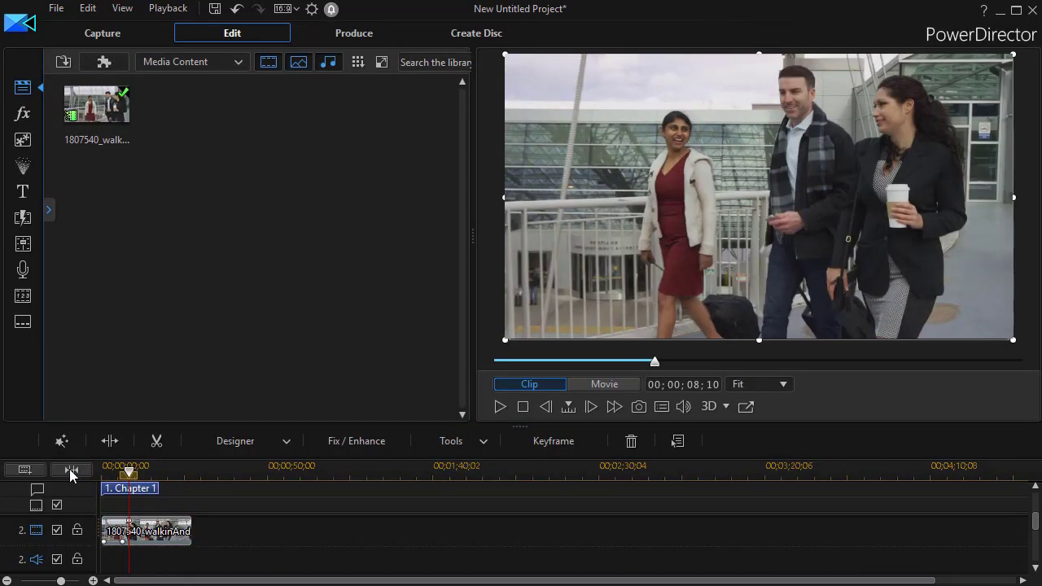
left_click(615, 384)
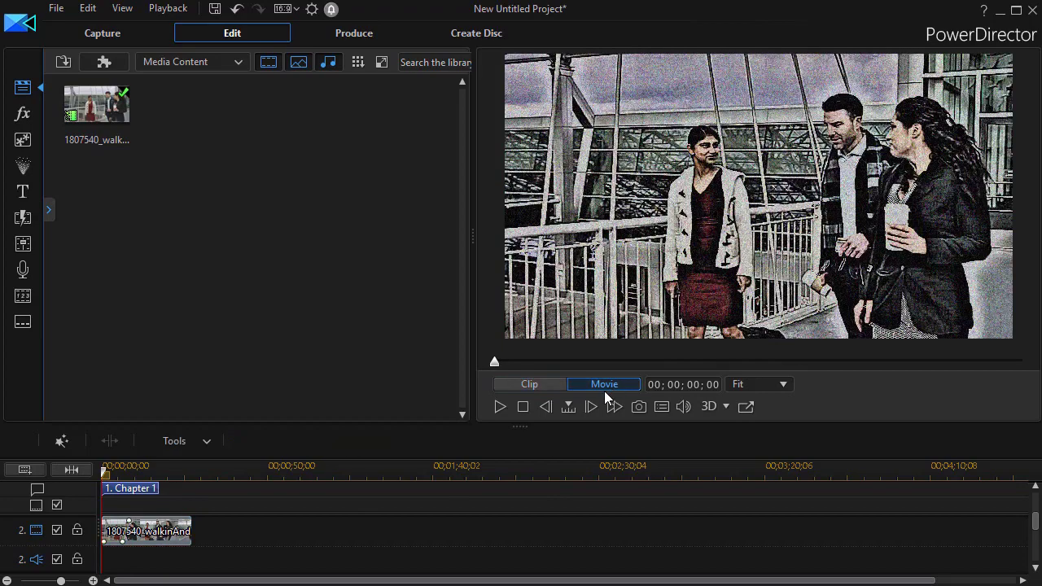
left_click(501, 408)
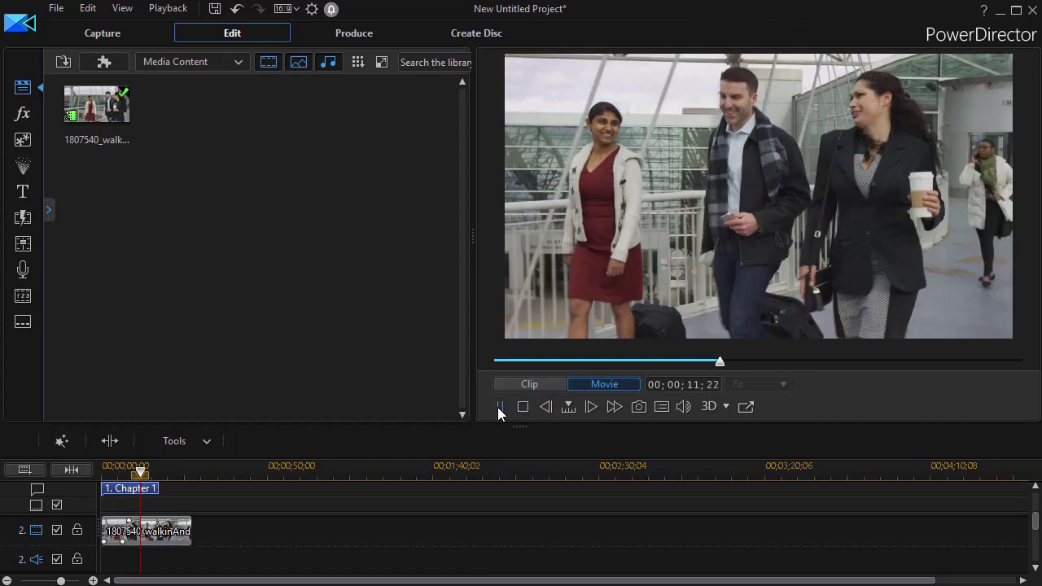
left_click(497, 407)
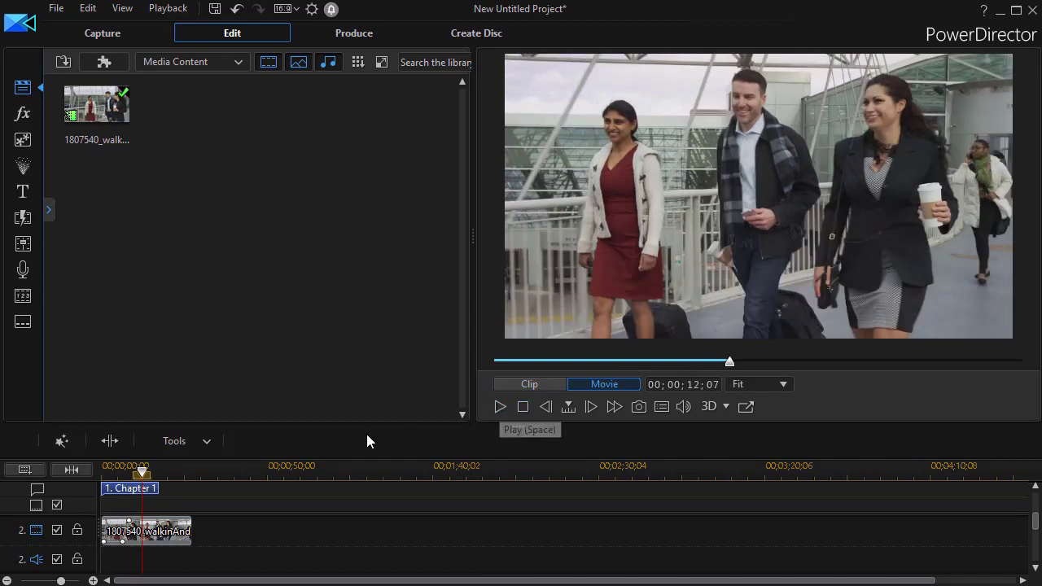